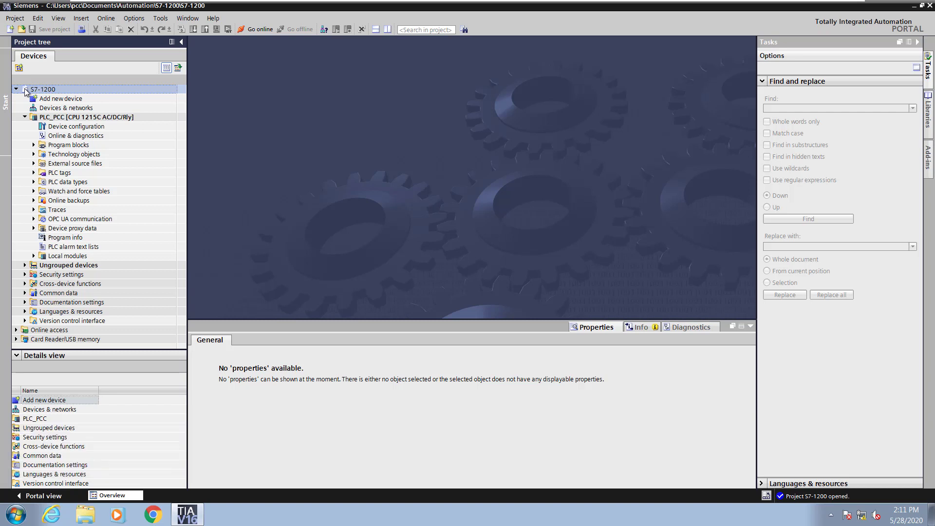
- Expand the Program blocks folder under PLC_PCC and select it
{"action": "left_click", "coordinate": [33, 145]}
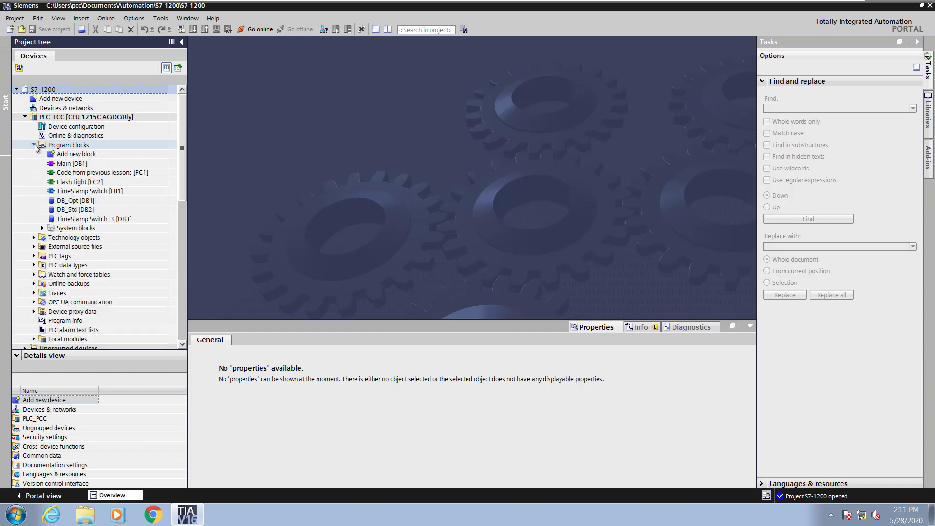
{"action": "left_click", "coordinate": [42, 144]}
- Open Program blocks cross-references, collapse all, and expand Light_1 under Code from previous lessons to its first reference
{"action": "right_click", "coordinate": [42, 144]}
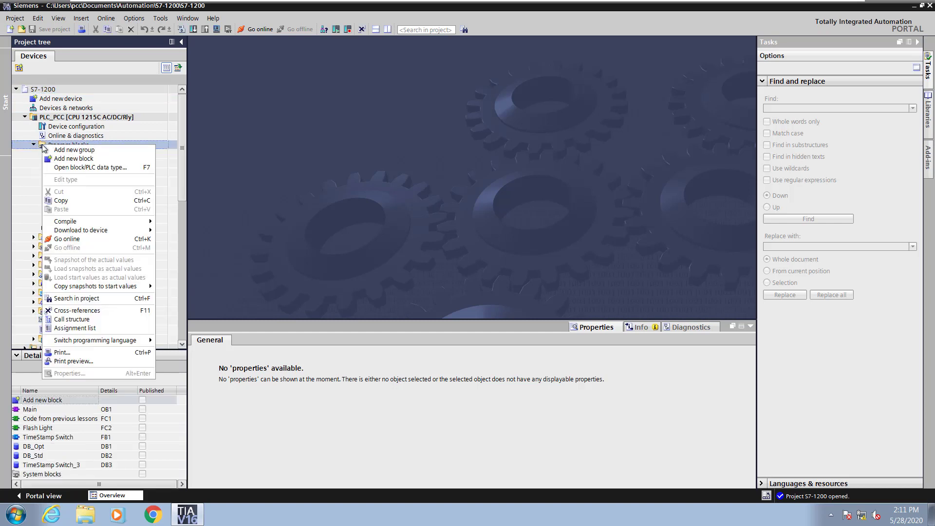
{"action": "left_click", "coordinate": [85, 312]}
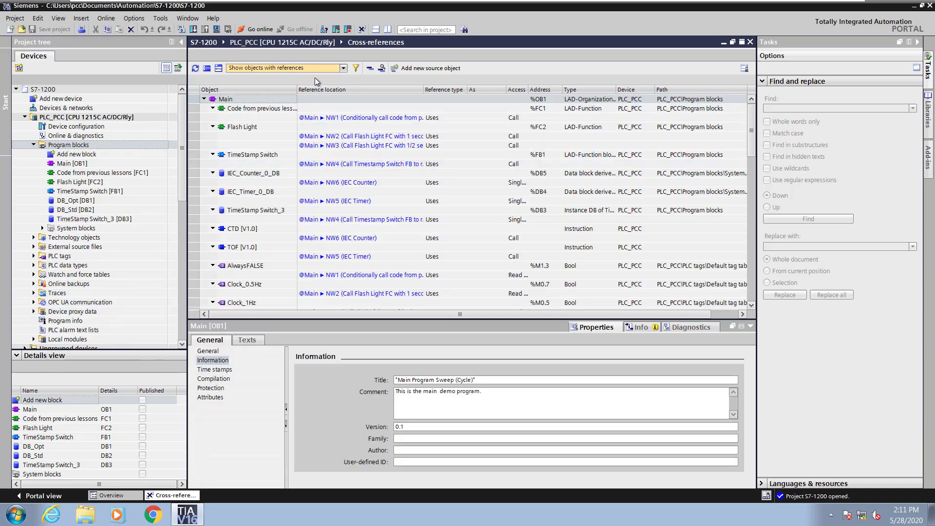
{"action": "left_click", "coordinate": [207, 70]}
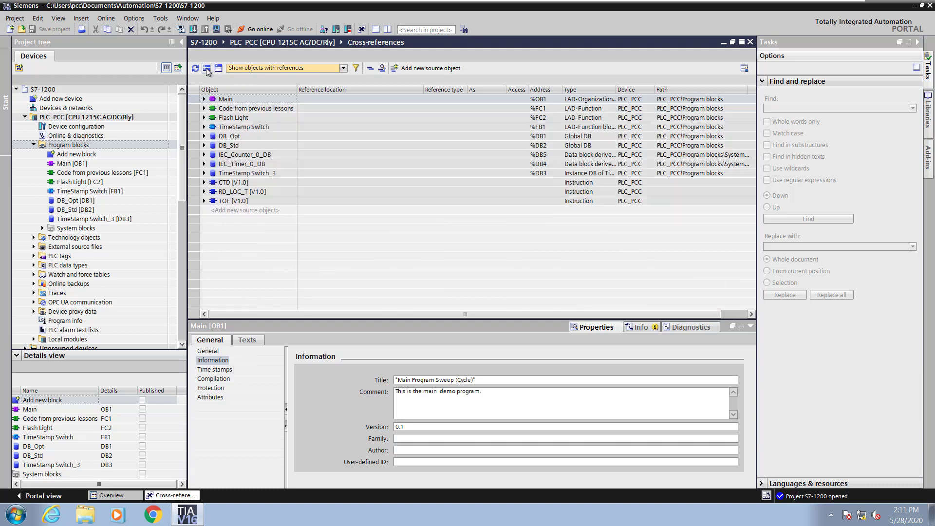
{"action": "left_click", "coordinate": [204, 109]}
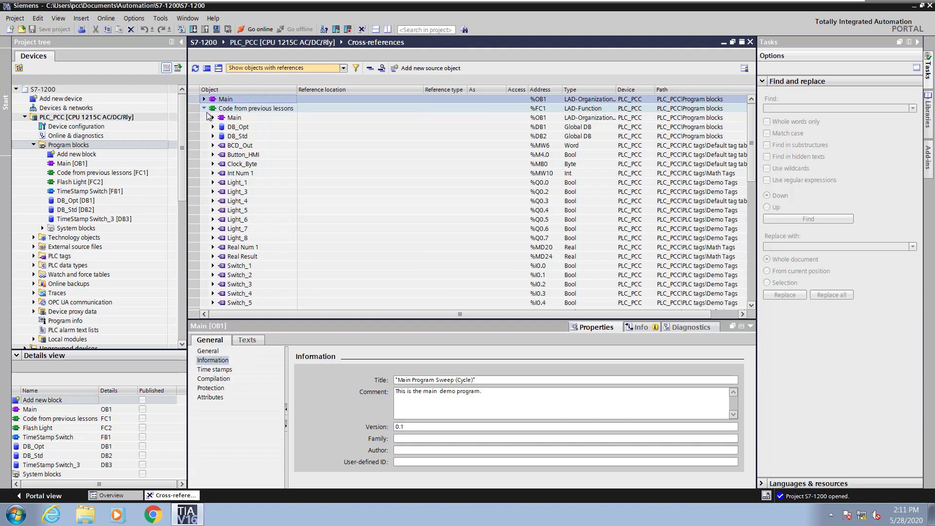
{"action": "left_click", "coordinate": [213, 182]}
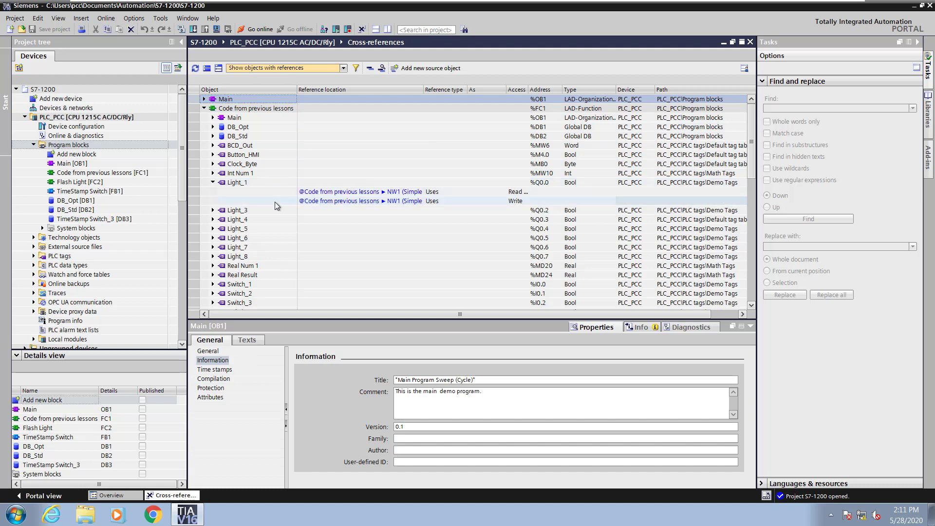
{"action": "left_click", "coordinate": [312, 195]}
- Jump to Light_1's Network 1 reference in FC1, then close the FC1 editor
{"action": "left_click", "coordinate": [312, 195]}
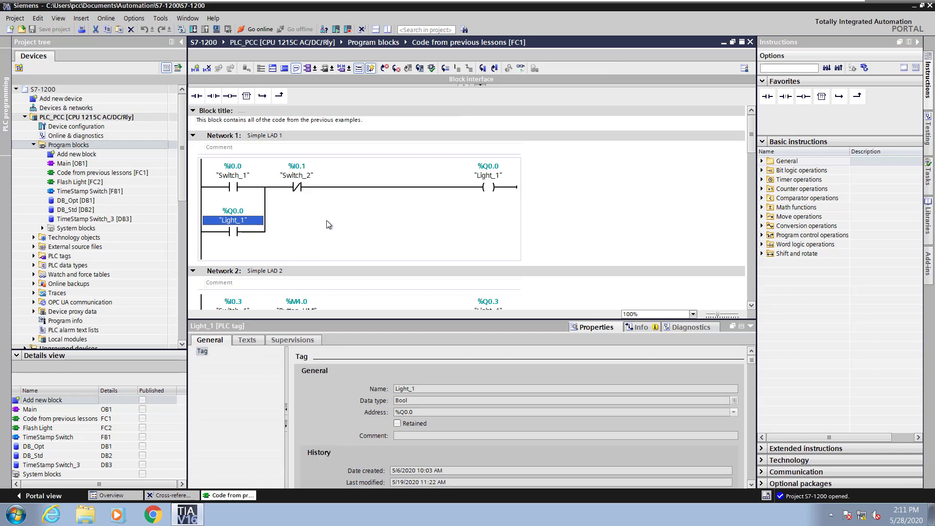
{"action": "left_click", "coordinate": [750, 41]}
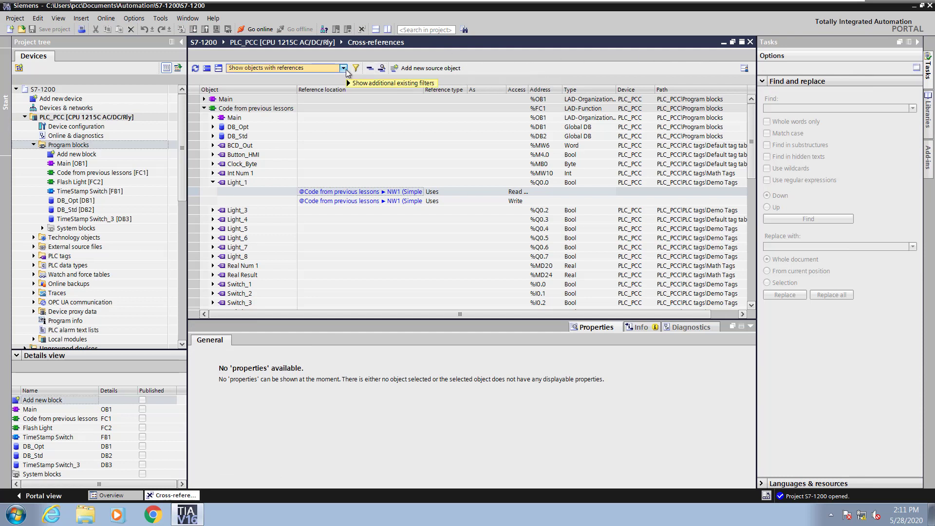
- Read the help's introduction to filtering cross-references and its system-defined filters, then close the help
{"action": "mouse_move", "coordinate": [350, 84]}
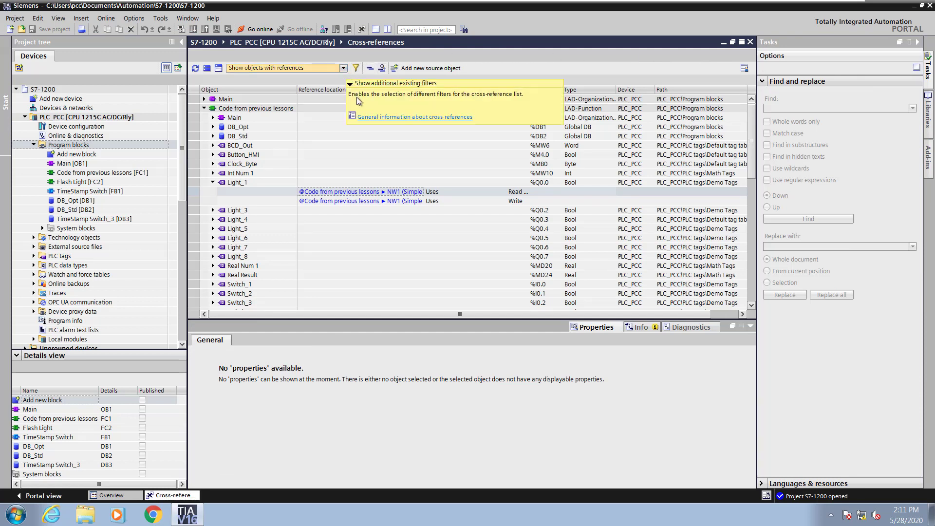
{"action": "left_click", "coordinate": [368, 117]}
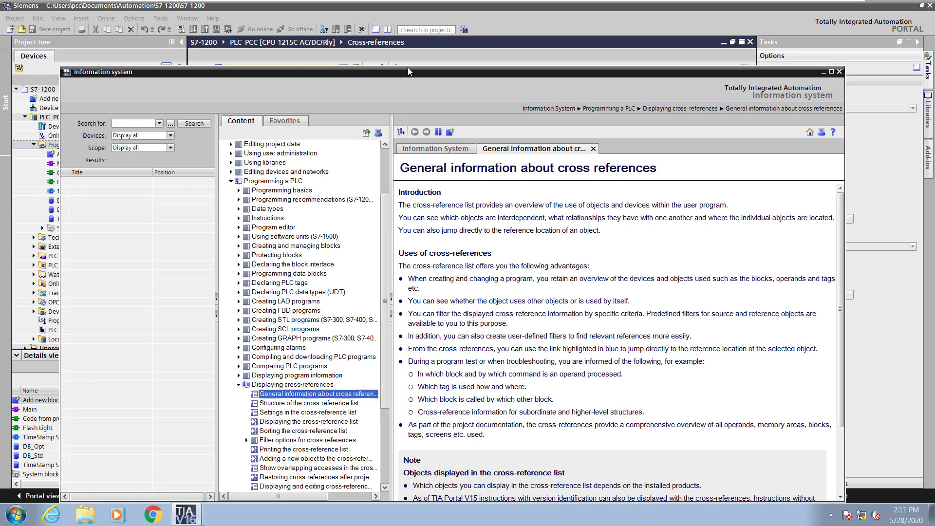
{"action": "left_click_drag", "start_coordinate": [410, 69], "coordinate": [393, 89]}
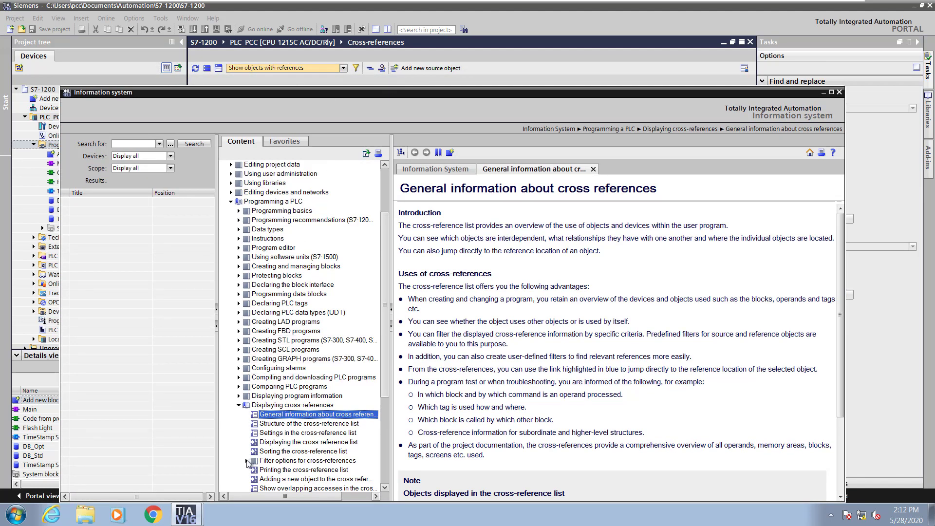
{"action": "left_click", "coordinate": [247, 460]}
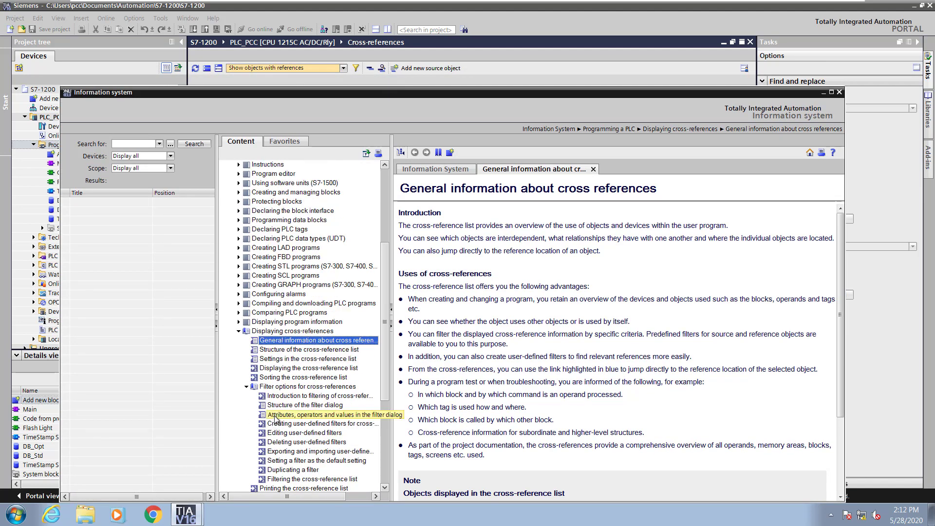
{"action": "left_click", "coordinate": [290, 396]}
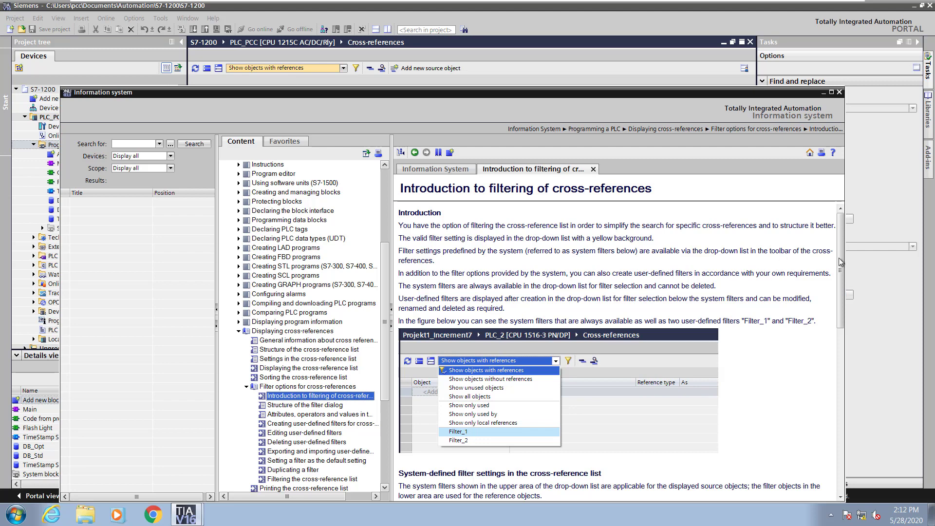
{"action": "left_click_drag", "start_coordinate": [841, 262], "coordinate": [868, 363]}
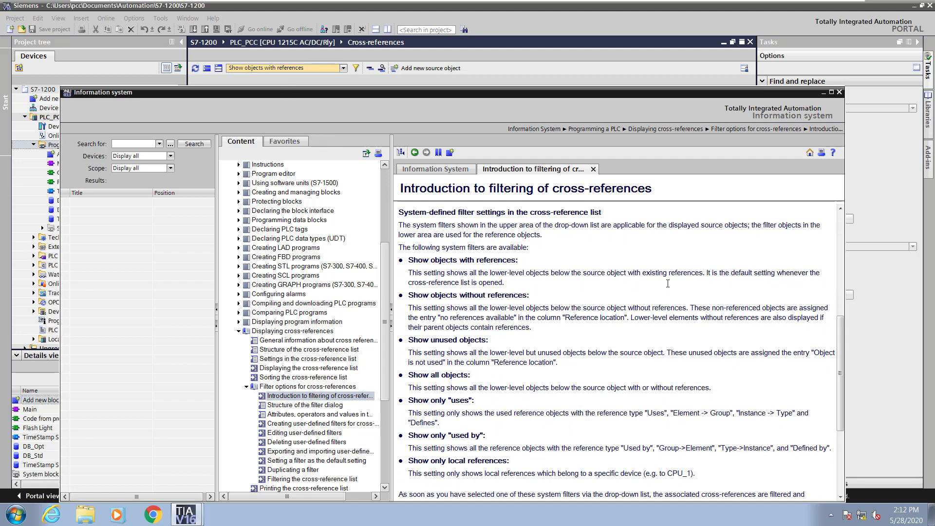
{"action": "left_click", "coordinate": [839, 92]}
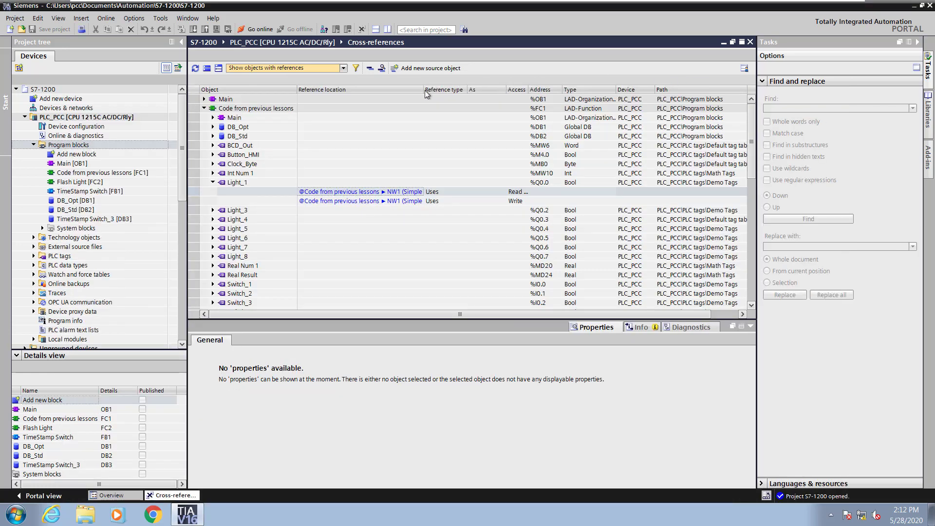
- Expand DB_Opt's StartCmd to its Network 9 reference in FC1, then close the FC1 editor
{"action": "left_click", "coordinate": [207, 69]}
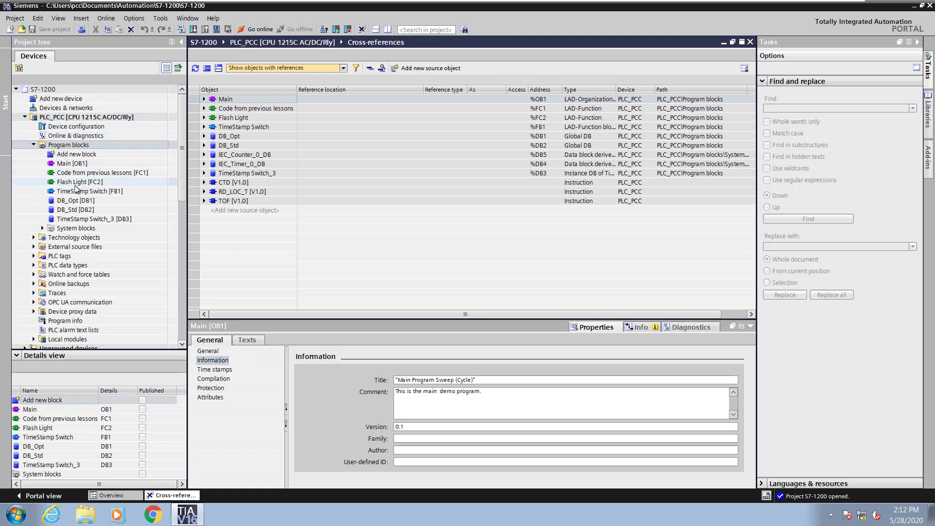
{"action": "left_click", "coordinate": [54, 202]}
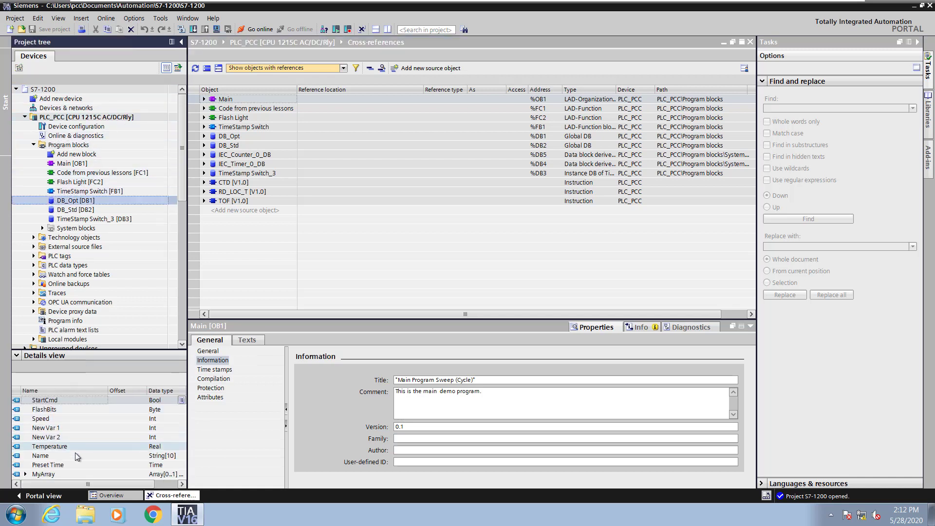
{"action": "left_click", "coordinate": [205, 136]}
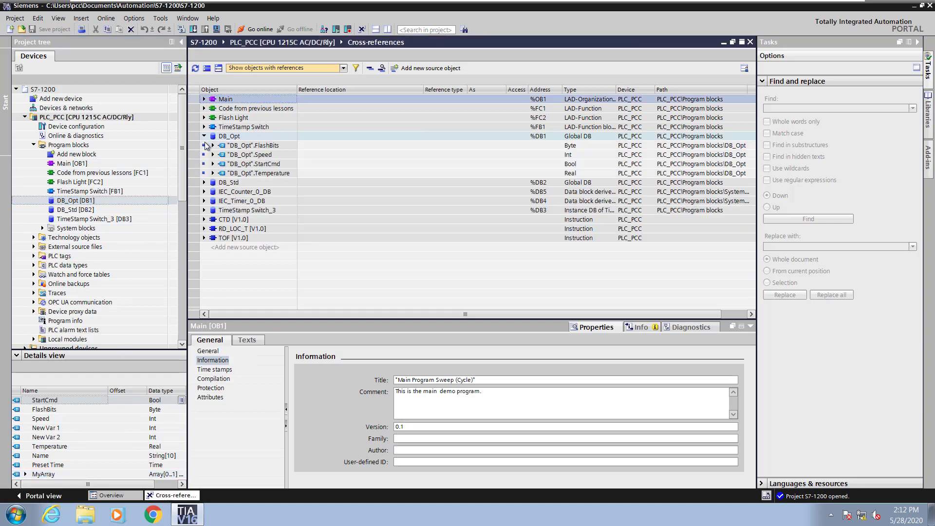
{"action": "left_click", "coordinate": [212, 164]}
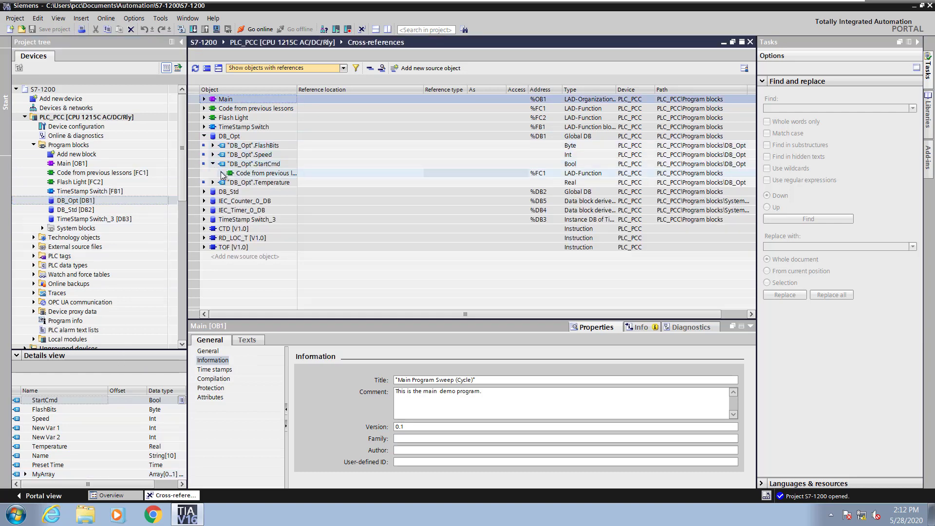
{"action": "left_click", "coordinate": [222, 173]}
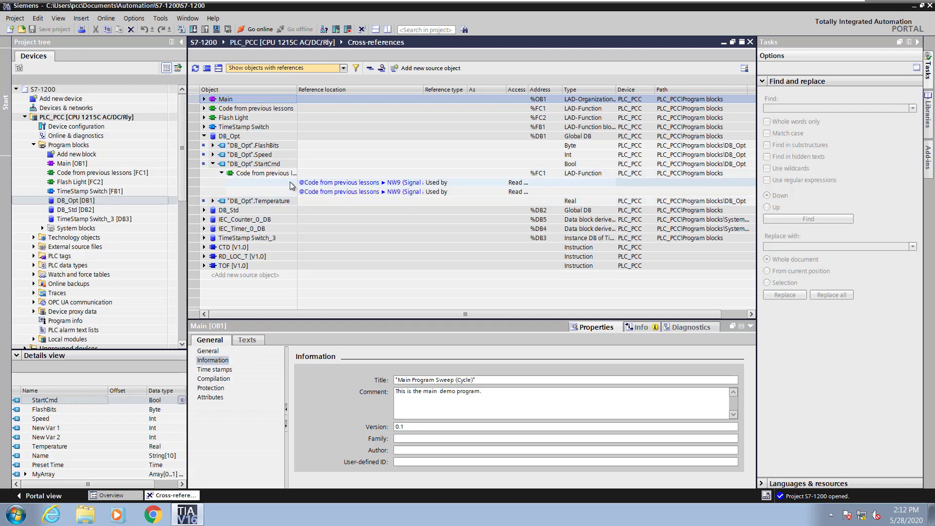
{"action": "left_click", "coordinate": [313, 185]}
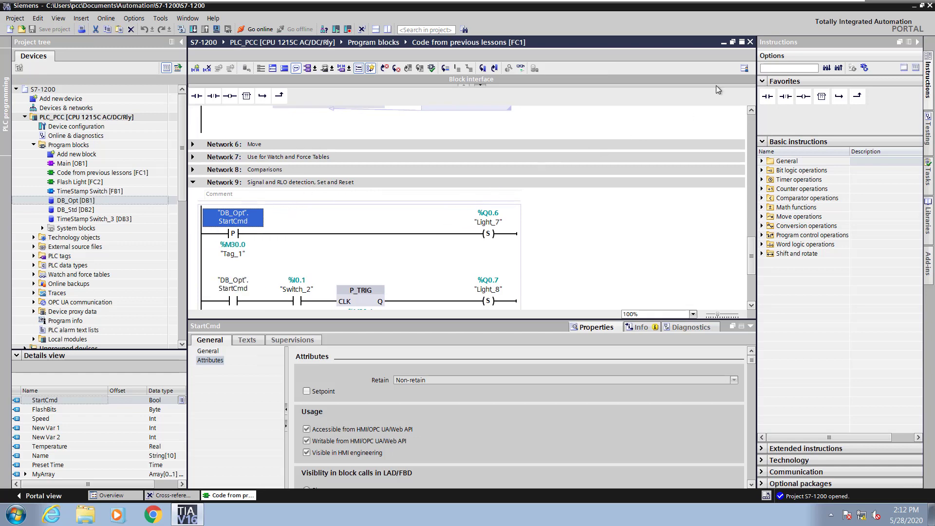
{"action": "left_click", "coordinate": [750, 42]}
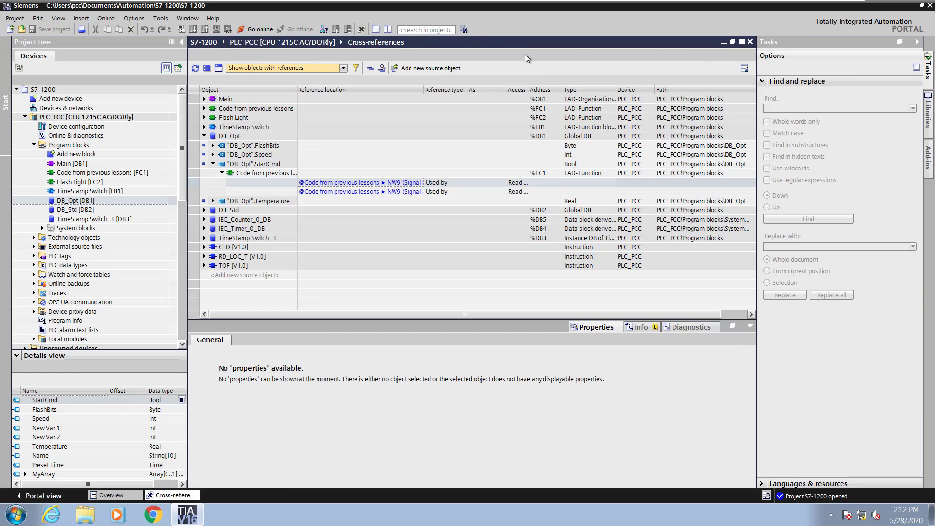
- Filter to 'Show objects without references' and expand DB_Opt to list its five unreferenced tags
{"action": "left_click", "coordinate": [207, 69]}
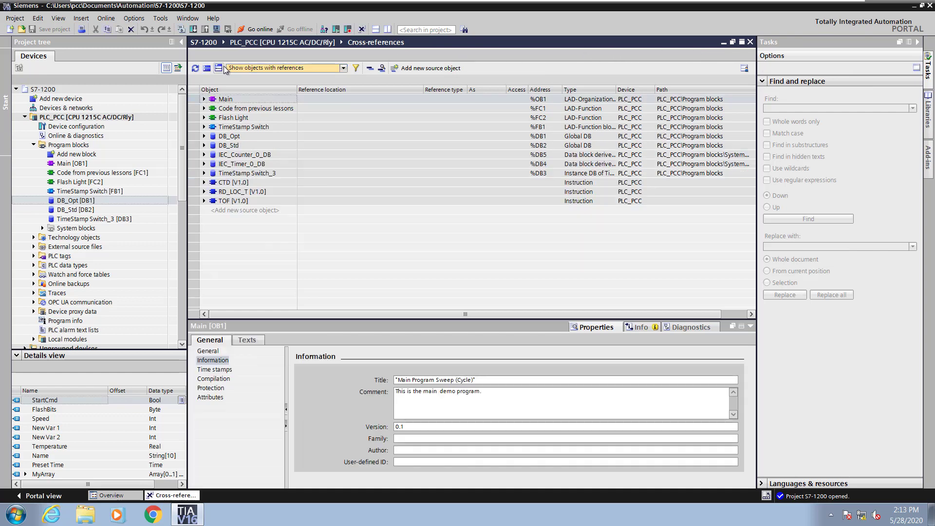
{"action": "left_click", "coordinate": [343, 68]}
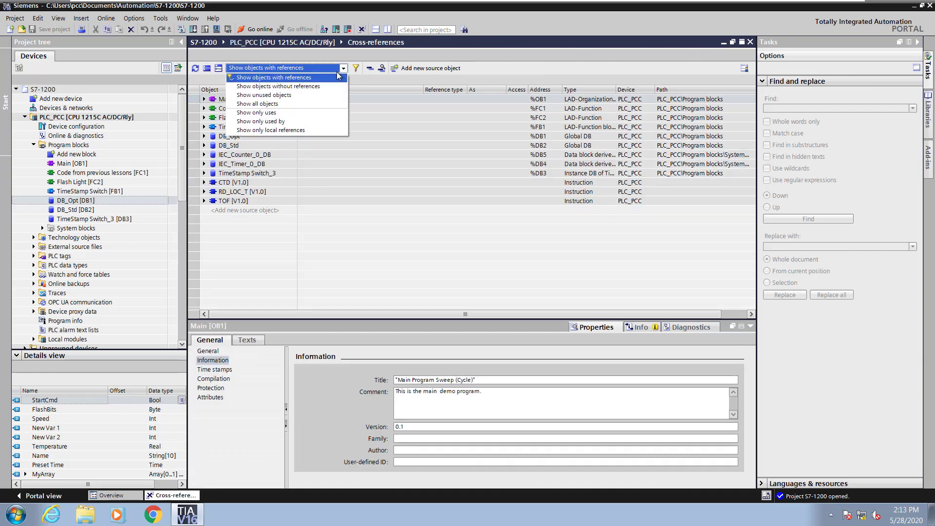
{"action": "left_click", "coordinate": [322, 87]}
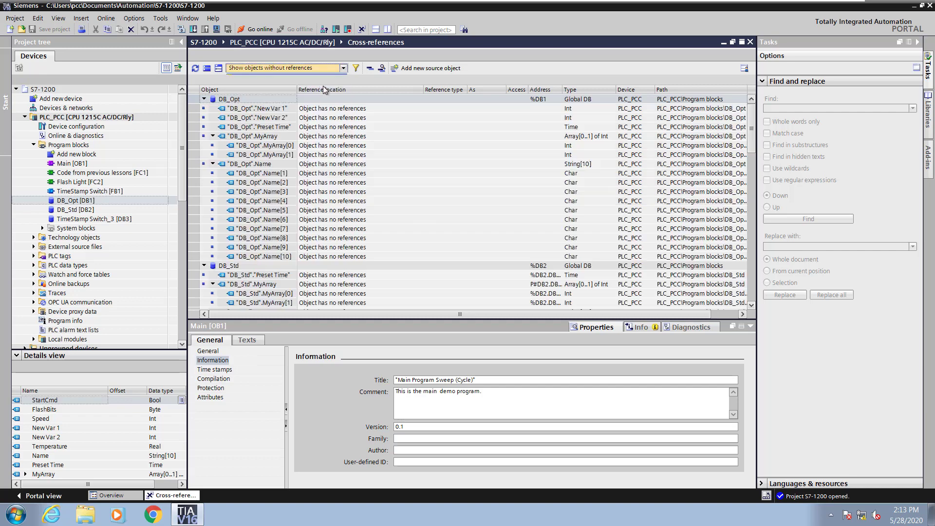
{"action": "left_click", "coordinate": [207, 68]}
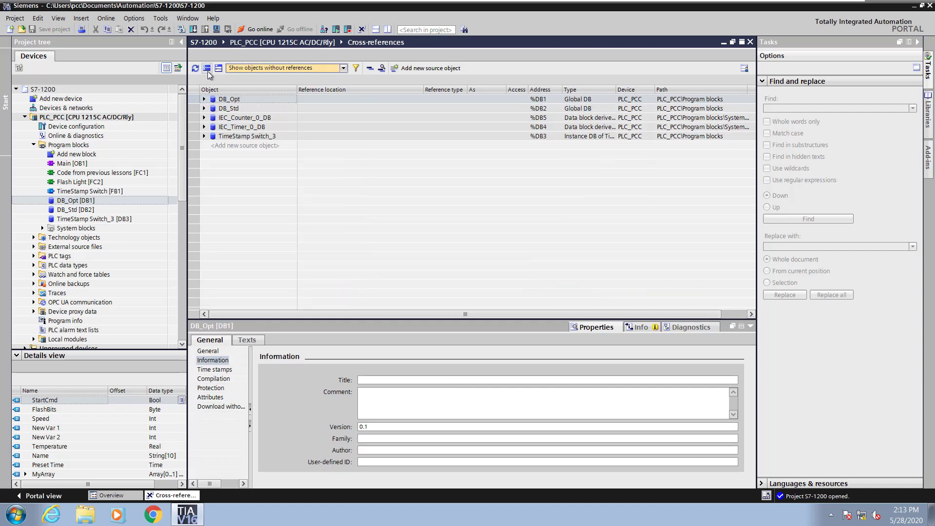
{"action": "left_click", "coordinate": [205, 99]}
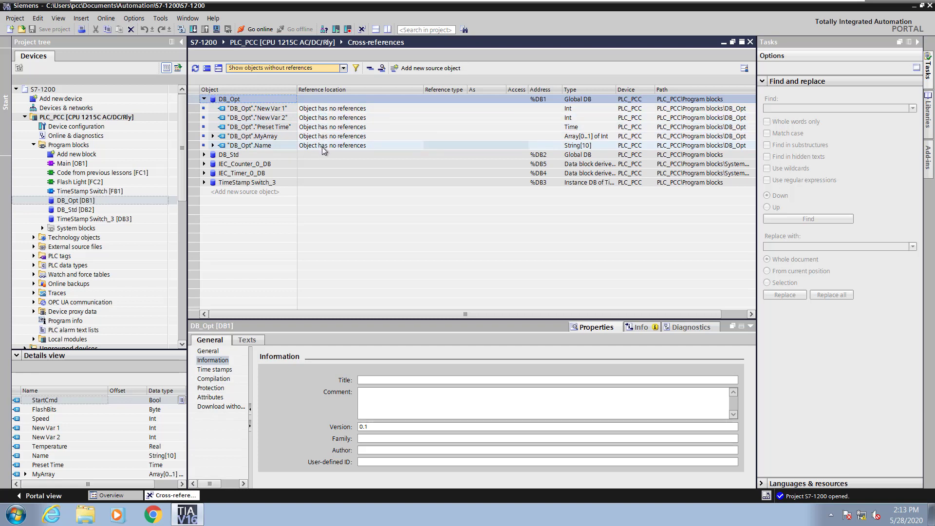
- Close the current list and open cross-references for the Demo Tags tag table
{"action": "left_click", "coordinate": [750, 42]}
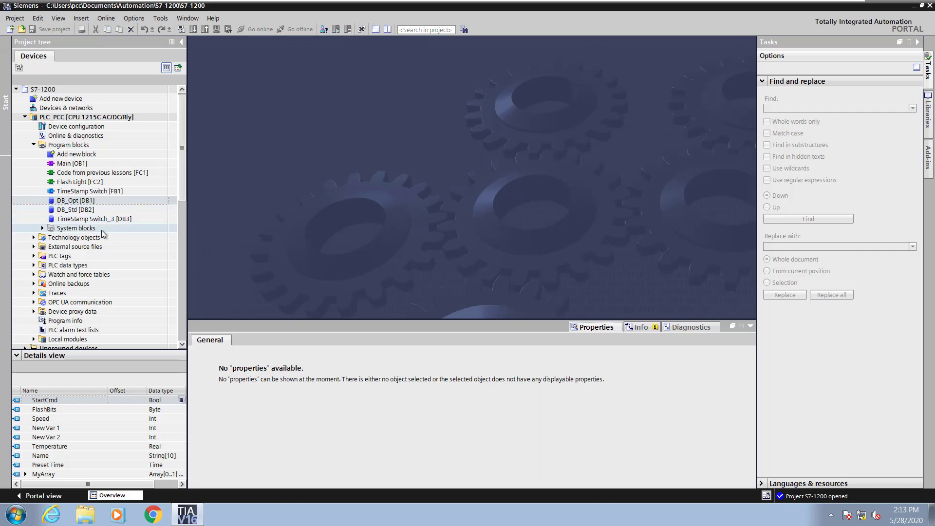
{"action": "left_click", "coordinate": [33, 255]}
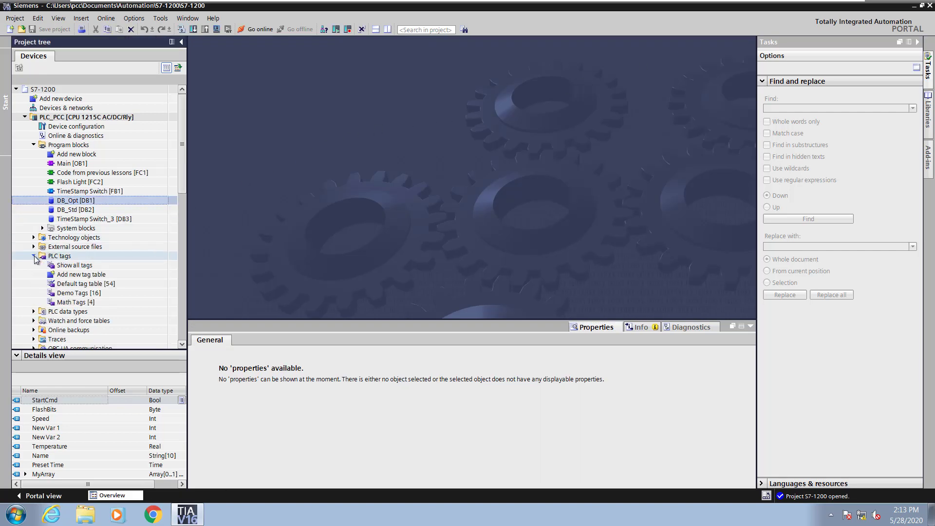
{"action": "right_click", "coordinate": [41, 258]}
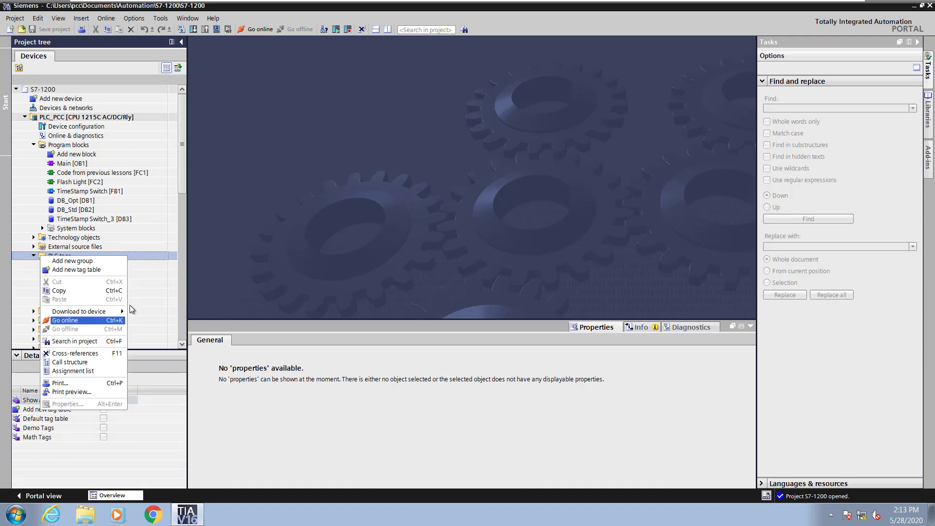
{"action": "left_click", "coordinate": [231, 263]}
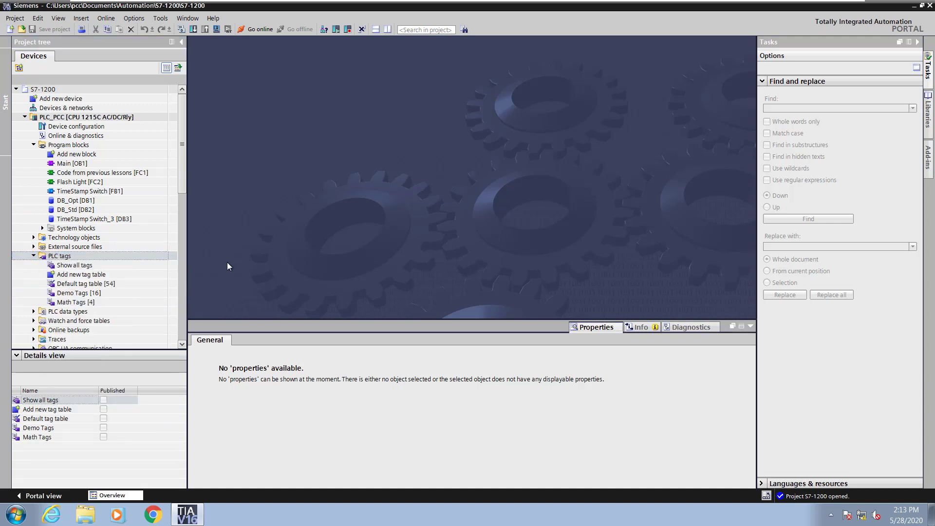
{"action": "left_click", "coordinate": [55, 293]}
{"action": "right_click", "coordinate": [55, 295]}
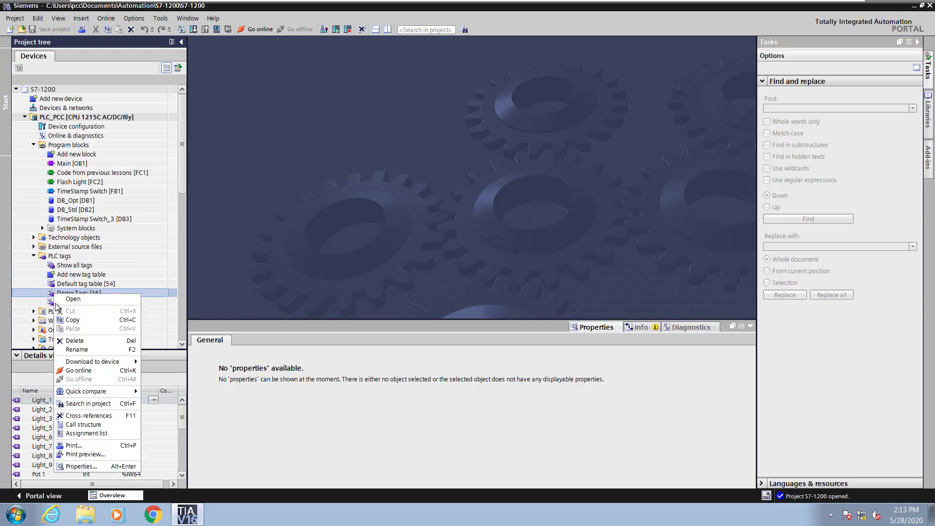
{"action": "left_click", "coordinate": [84, 416]}
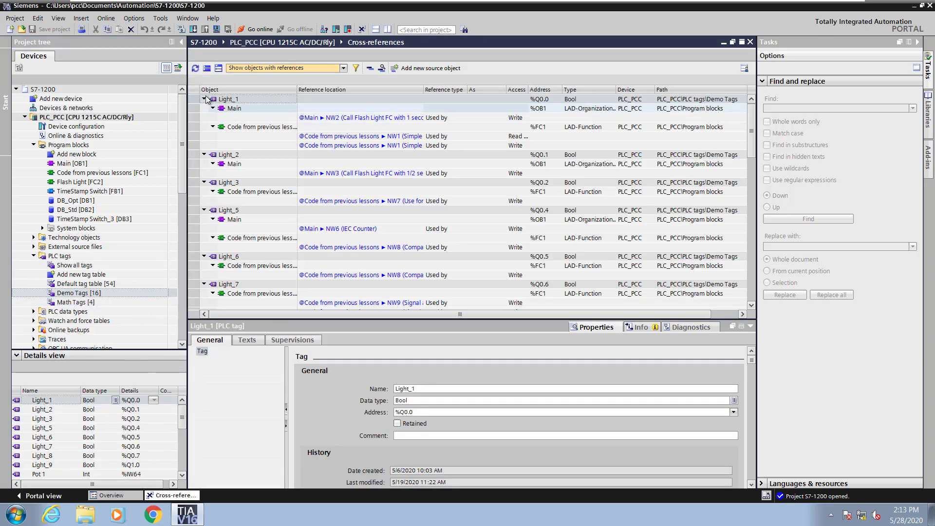
- Collapse to one row per tag and expand Light_1's references in Code from previous lessons, then collapse it
{"action": "left_click", "coordinate": [207, 68]}
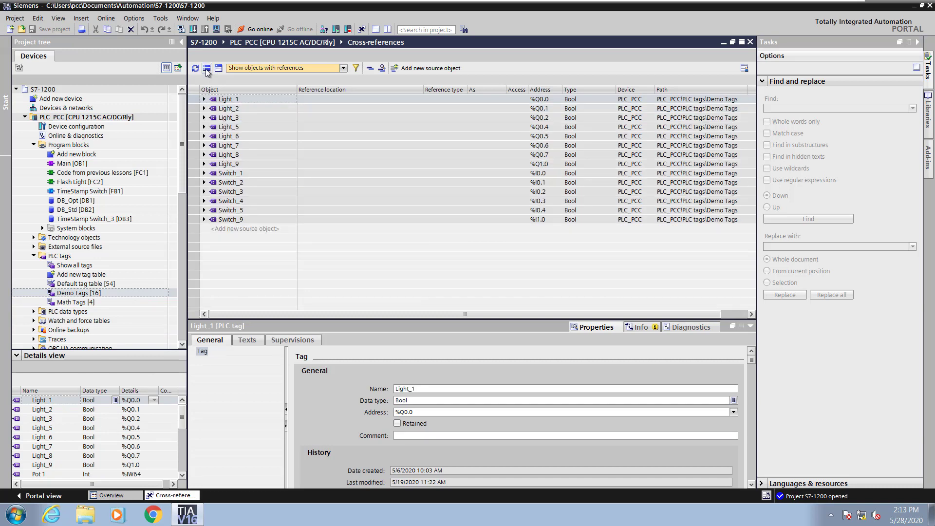
{"action": "left_click", "coordinate": [204, 99]}
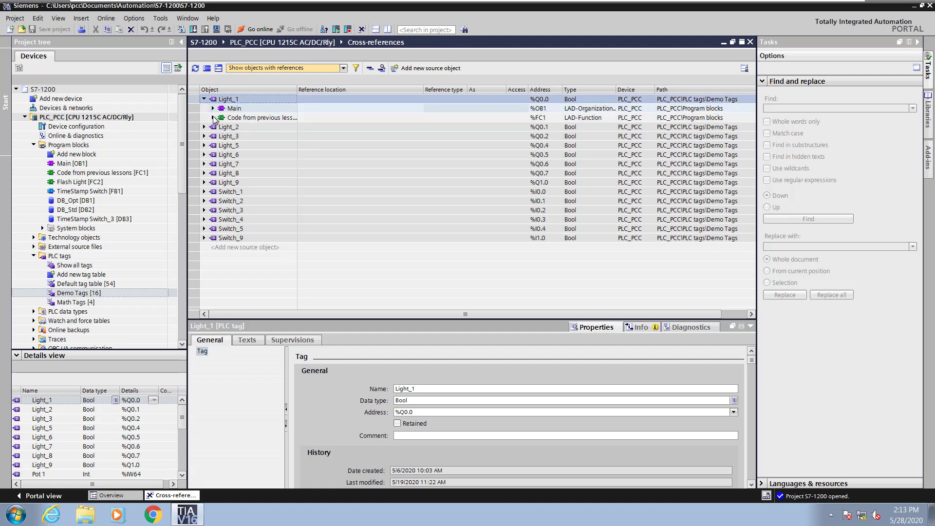
{"action": "left_click", "coordinate": [213, 118]}
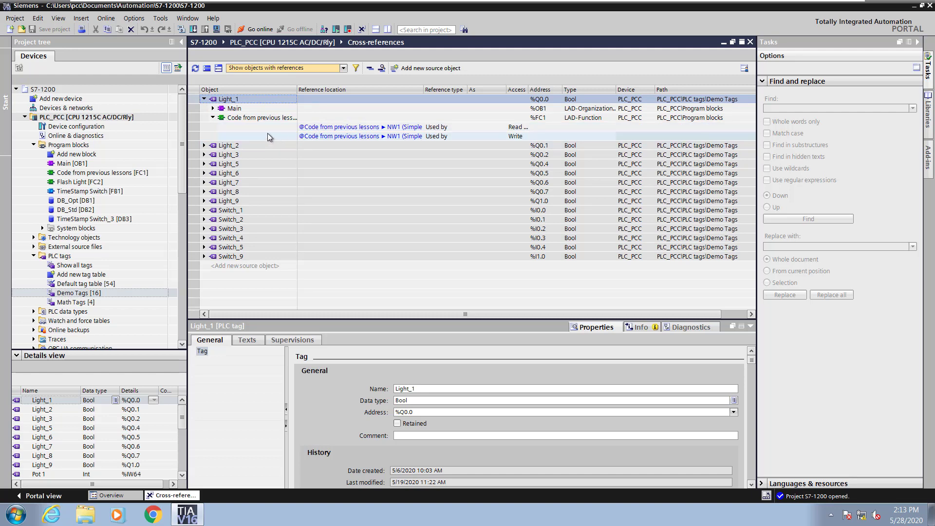
{"action": "left_click", "coordinate": [204, 100]}
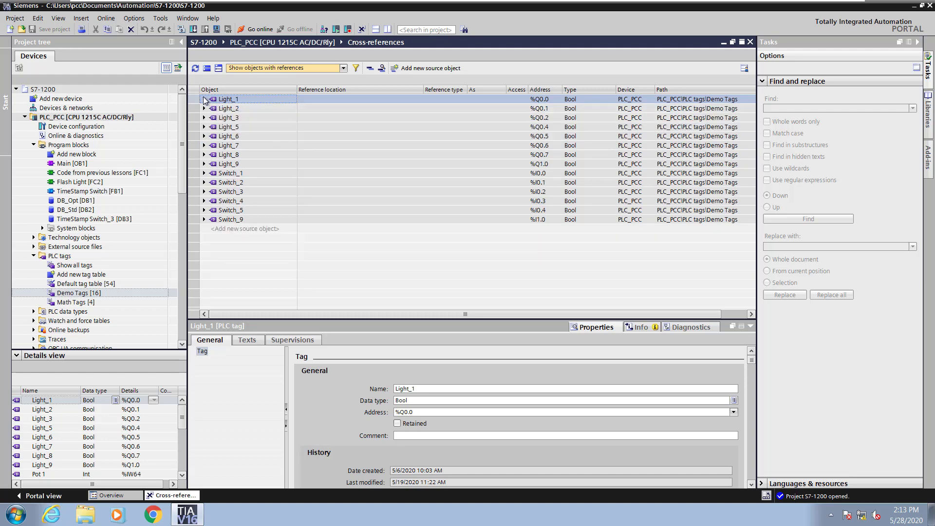
- Show cross-reference information for Light_1, then Light_2 and Light_3, in the Info pane
{"action": "right_click", "coordinate": [203, 100]}
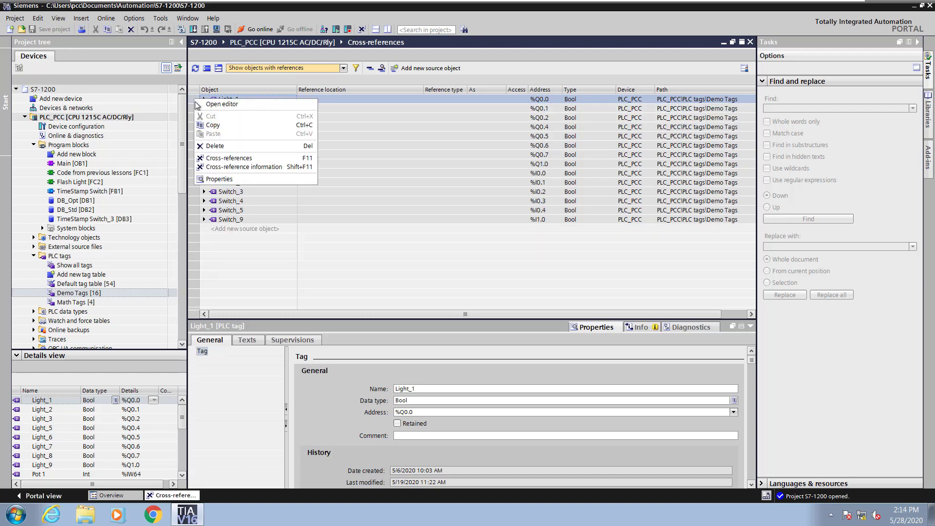
{"action": "left_click", "coordinate": [218, 166]}
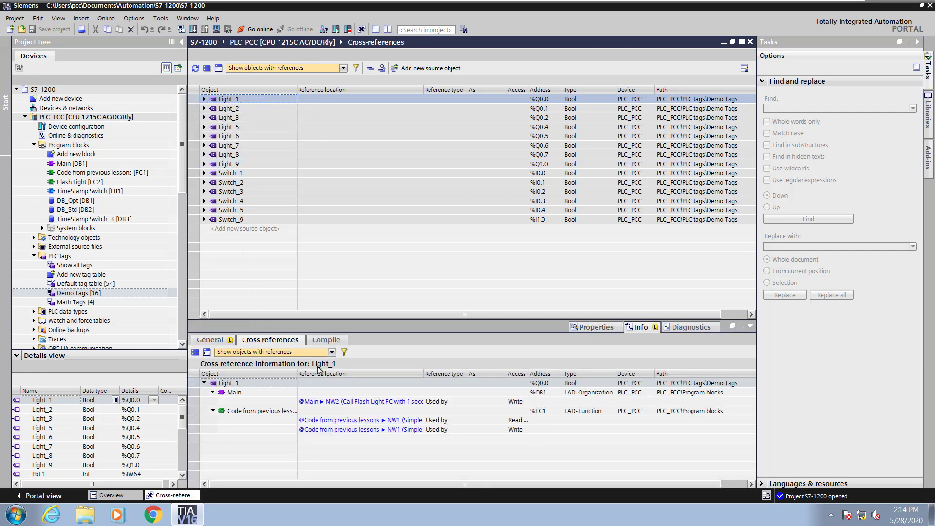
{"action": "left_click", "coordinate": [191, 109]}
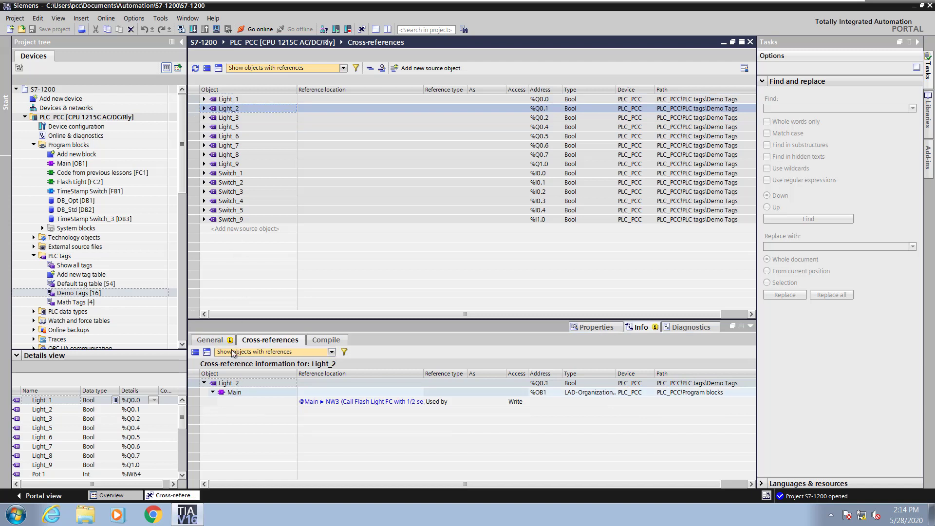
{"action": "left_click", "coordinate": [194, 117]}
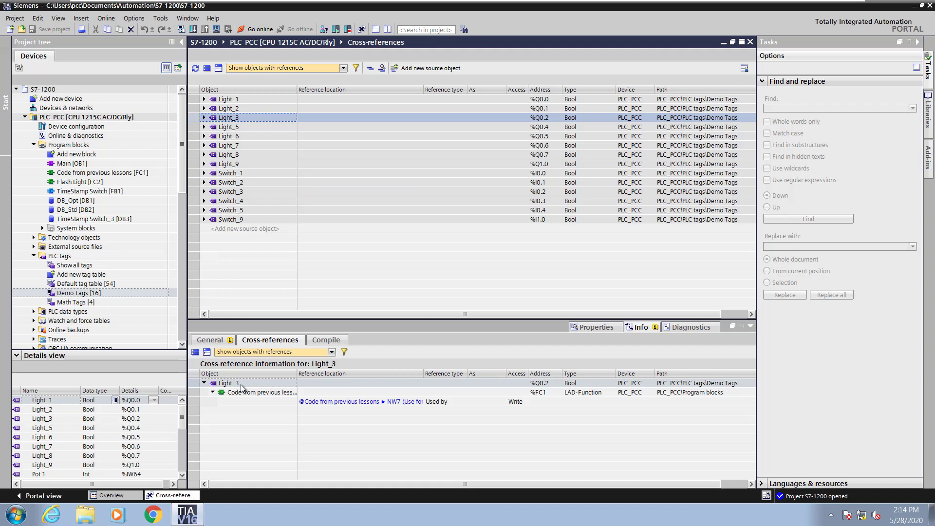
- Show all objects, collapse the list, then filter to 'Show unused objects', leaving Pot 1 and Pot 2
{"action": "left_click", "coordinate": [343, 69]}
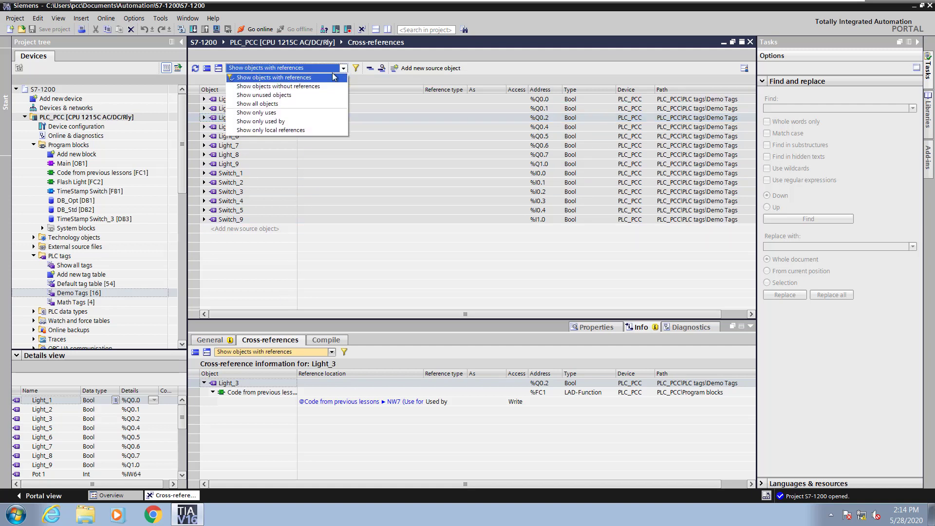
{"action": "left_click", "coordinate": [287, 104]}
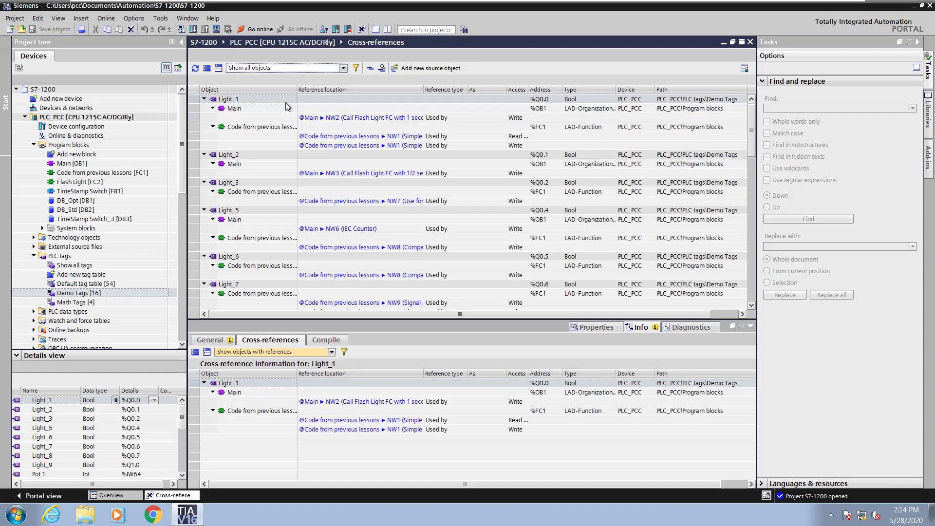
{"action": "left_click", "coordinate": [207, 69]}
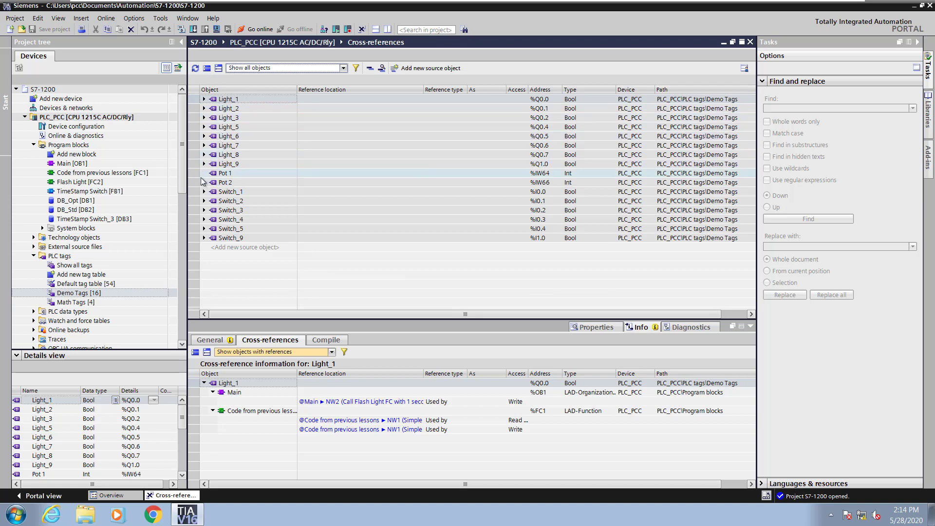
{"action": "left_click", "coordinate": [344, 68]}
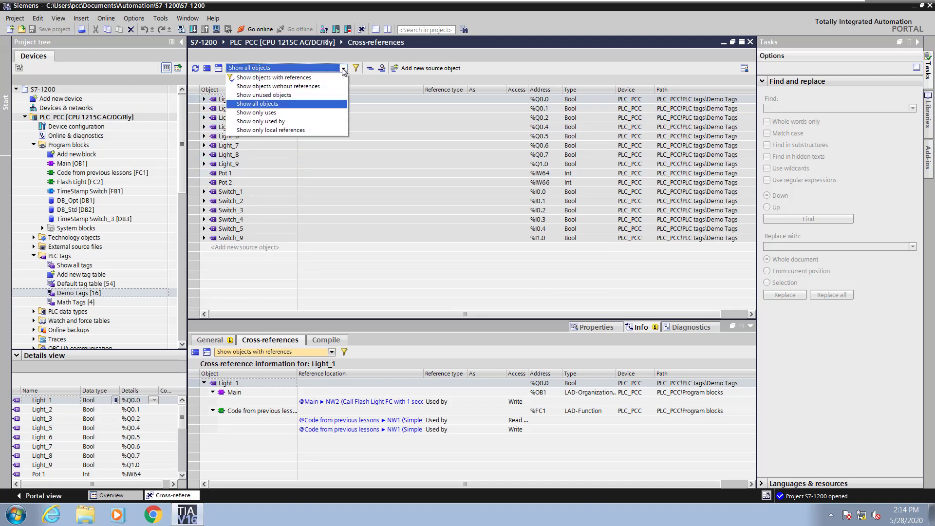
{"action": "left_click", "coordinate": [289, 95]}
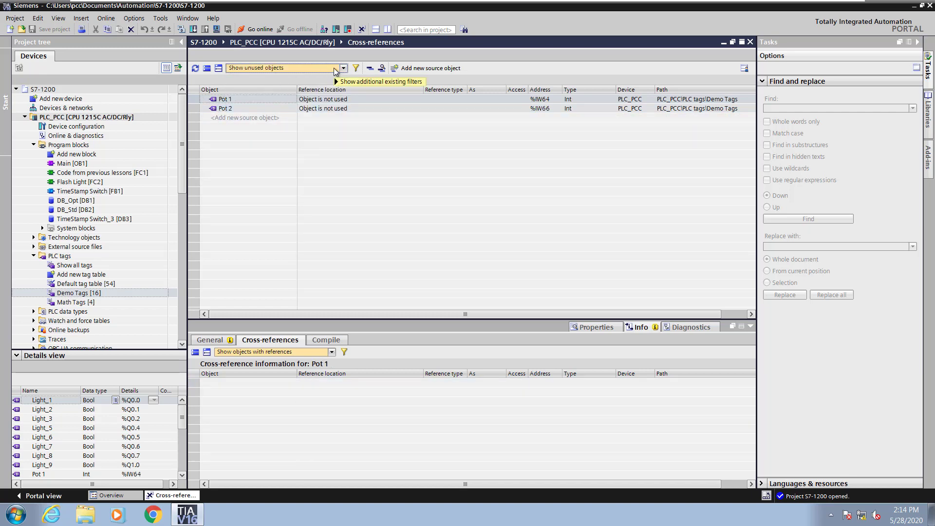
{"action": "mouse_move", "coordinate": [335, 70]}
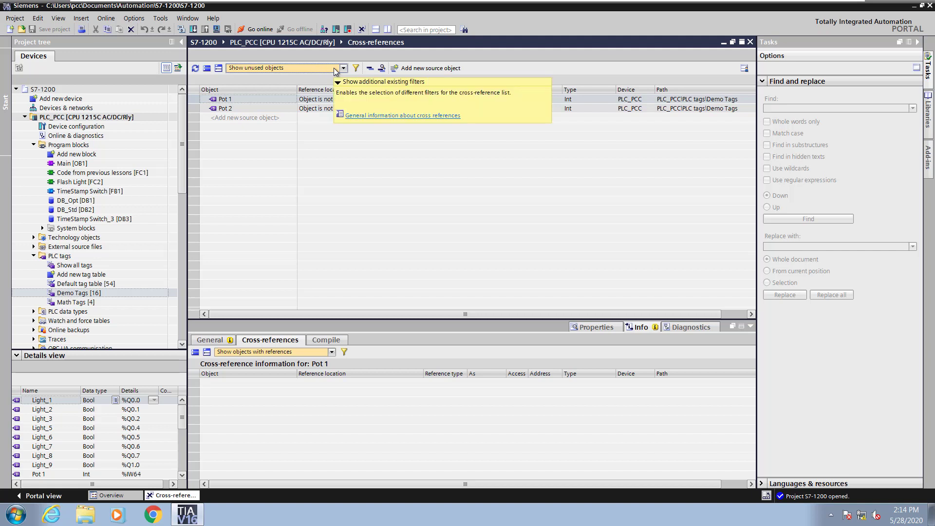
- Close the Demo Tags cross-references and select Program info under PLC_PCC
{"action": "left_click", "coordinate": [750, 43]}
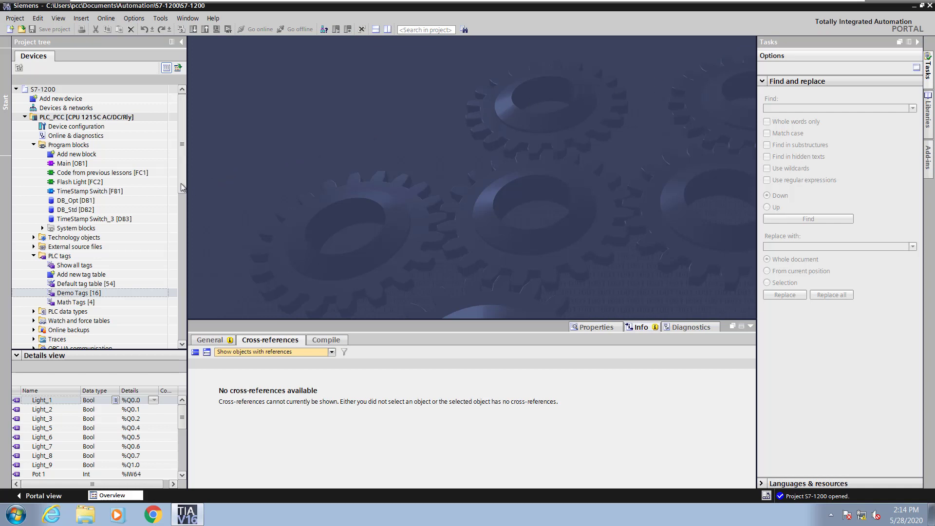
{"action": "left_click_drag", "start_coordinate": [180, 183], "coordinate": [180, 213]}
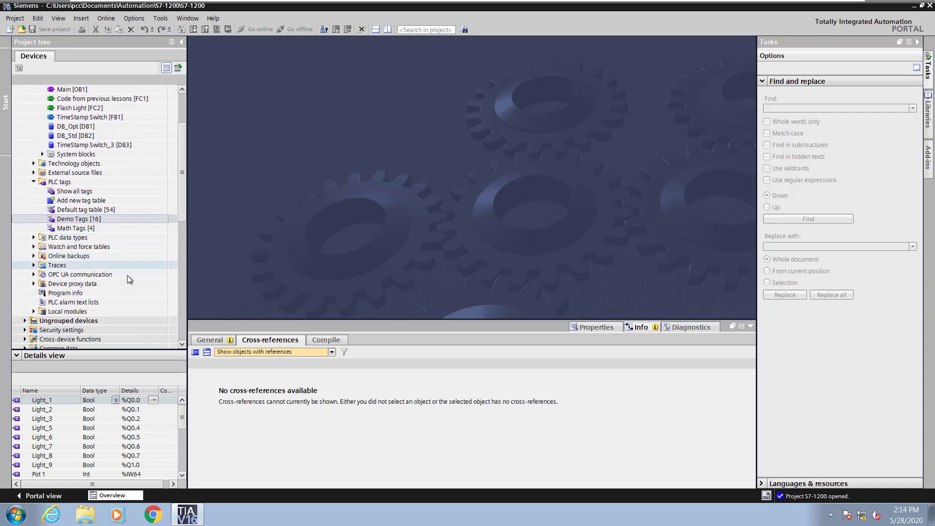
{"action": "left_click", "coordinate": [76, 293]}
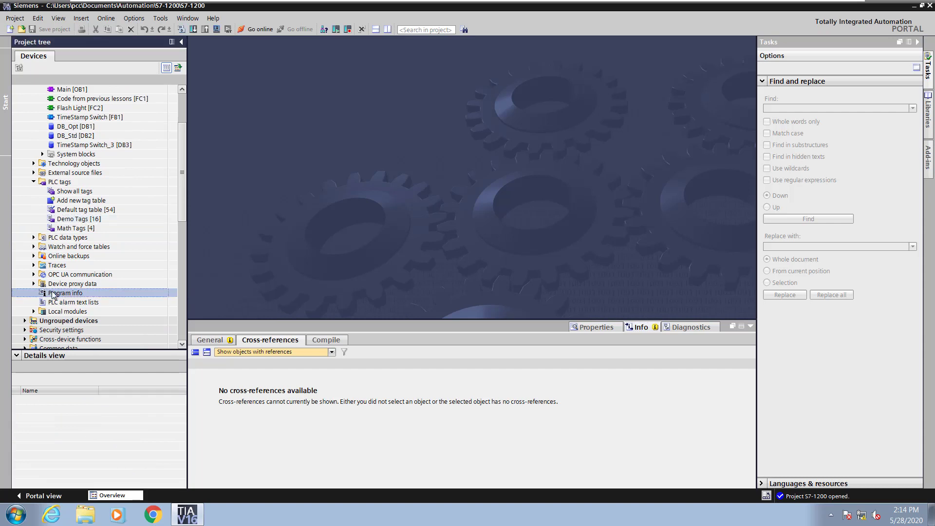
- Open PLC_PCC's Program info and expand the OB, FC, FB and DB rows in Resources
{"action": "double_click", "coordinate": [49, 294]}
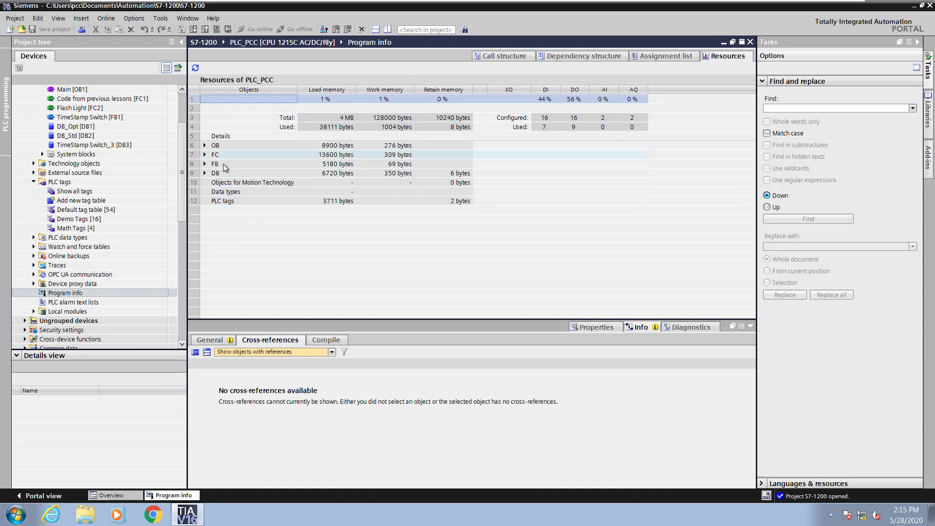
{"action": "left_click", "coordinate": [205, 146]}
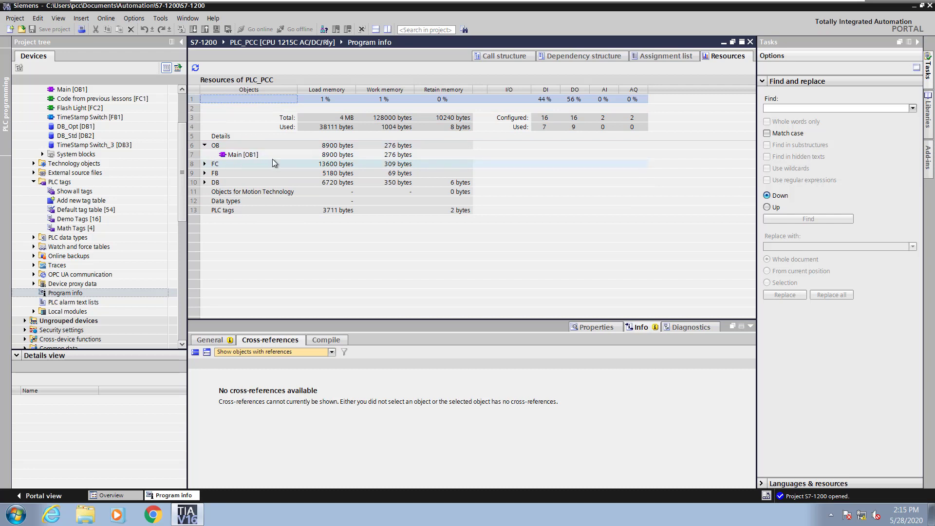
{"action": "left_click", "coordinate": [205, 164]}
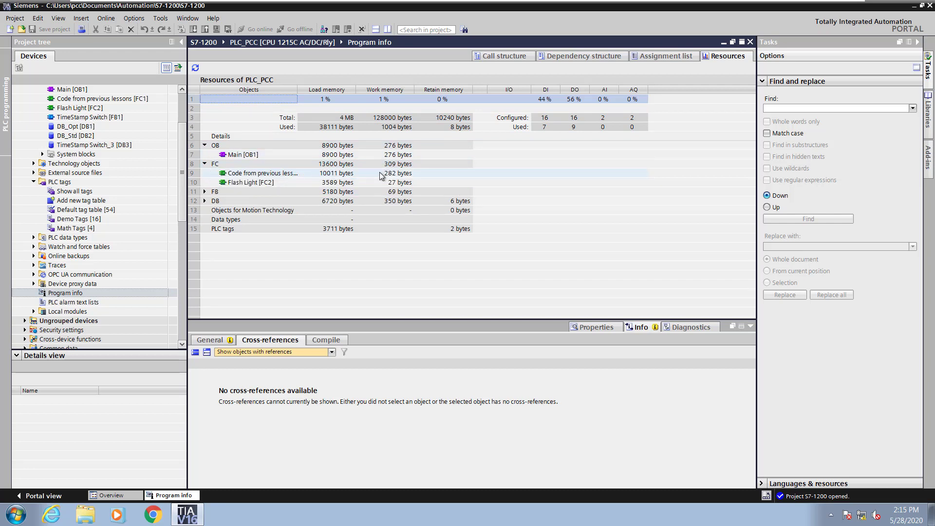
{"action": "left_click", "coordinate": [205, 192]}
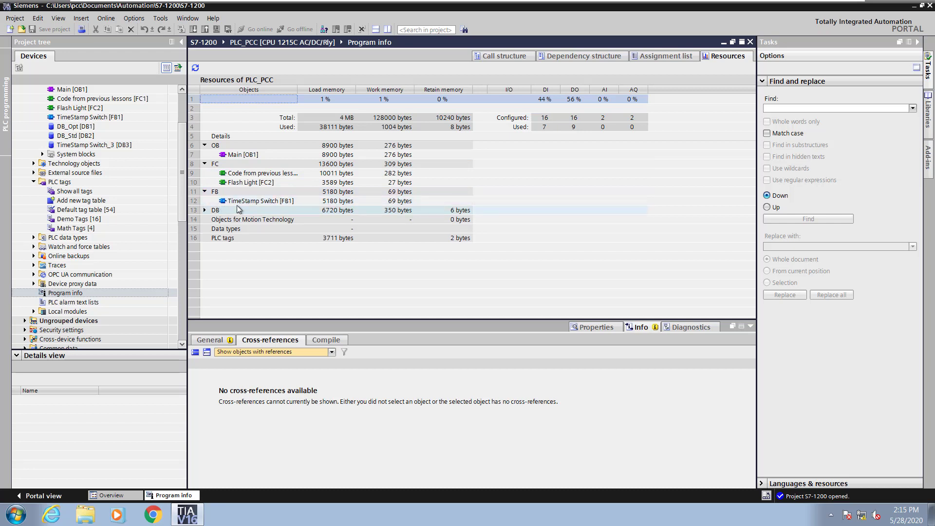
{"action": "left_click", "coordinate": [205, 210]}
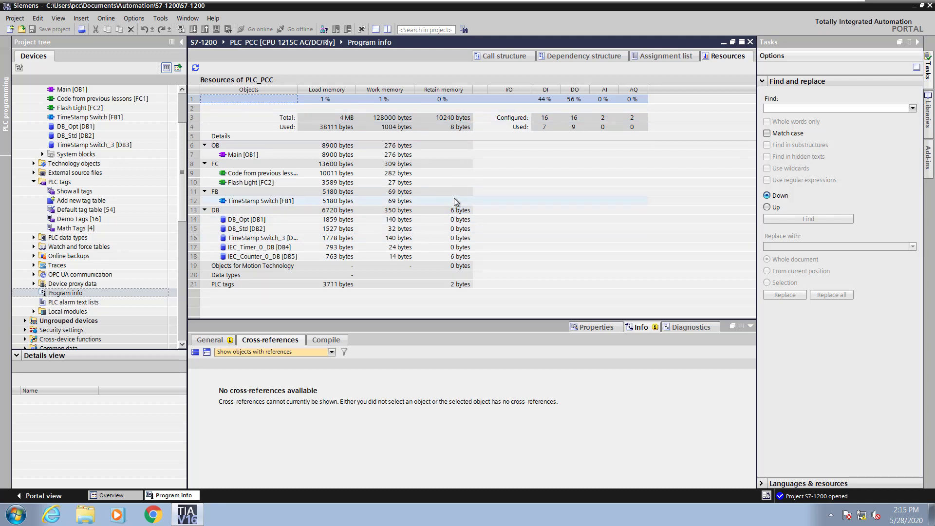
- Show PLC_PCC's assignment list and browse its used input, output and bit memory addresses
{"action": "left_click", "coordinate": [675, 57]}
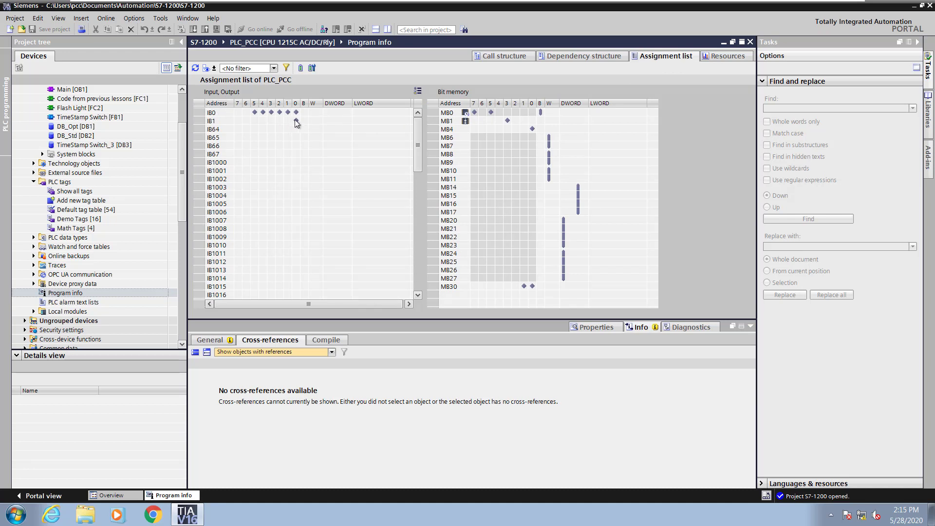
{"action": "mouse_move", "coordinate": [296, 122]}
{"action": "mouse_move", "coordinate": [255, 113]}
{"action": "left_click_drag", "start_coordinate": [419, 153], "coordinate": [414, 196]}
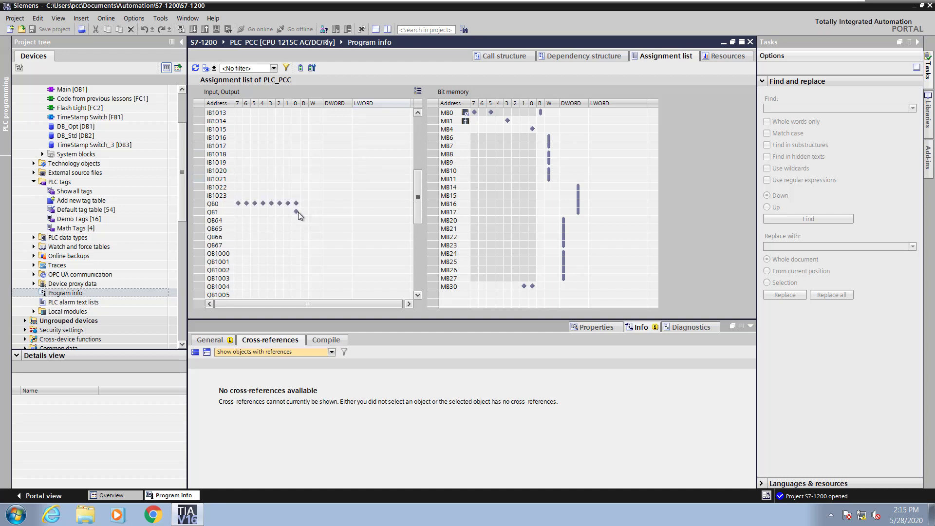
{"action": "mouse_move", "coordinate": [297, 212]}
{"action": "left_click", "coordinate": [348, 203]}
{"action": "mouse_move", "coordinate": [551, 142]}
- Inspect dependencies of TimeStamp Switch and Code from previous lessons, then view the call structure
{"action": "left_click", "coordinate": [569, 55]}
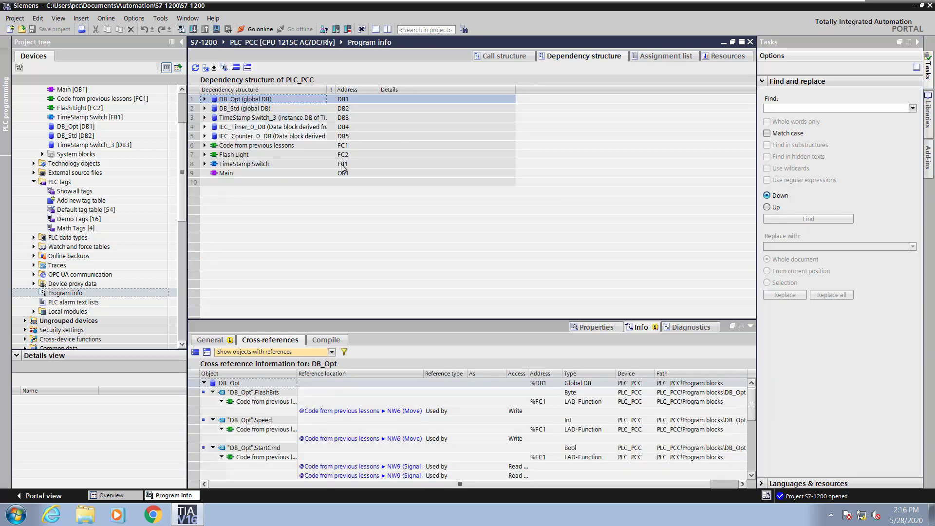
{"action": "left_click", "coordinate": [205, 164]}
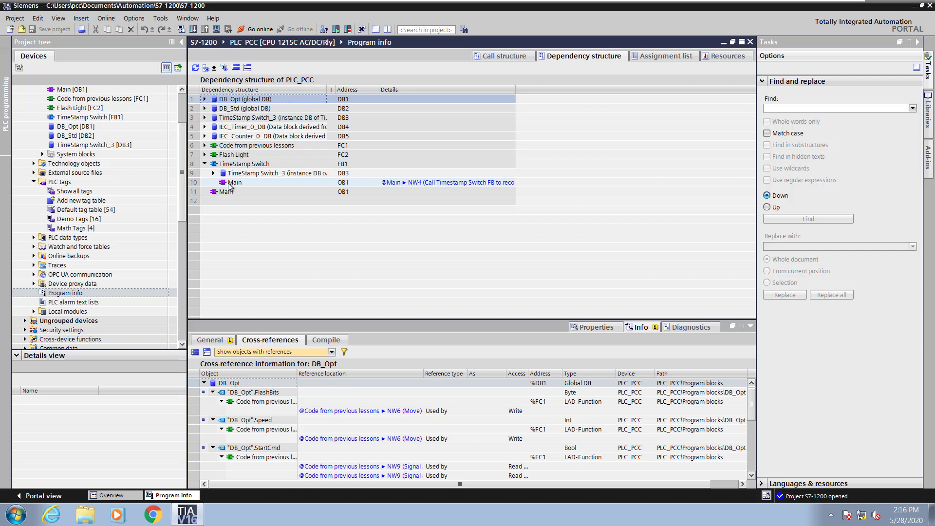
{"action": "left_click", "coordinate": [204, 145]}
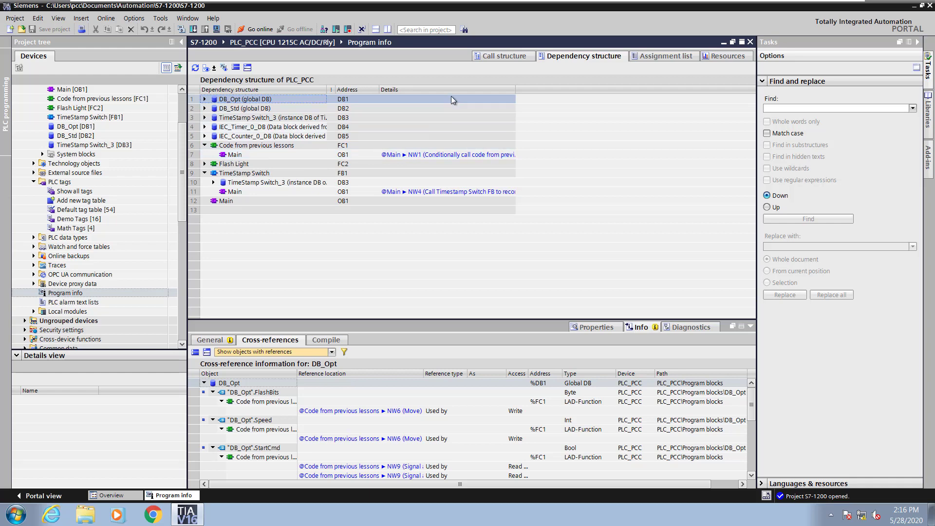
{"action": "left_click", "coordinate": [508, 57]}
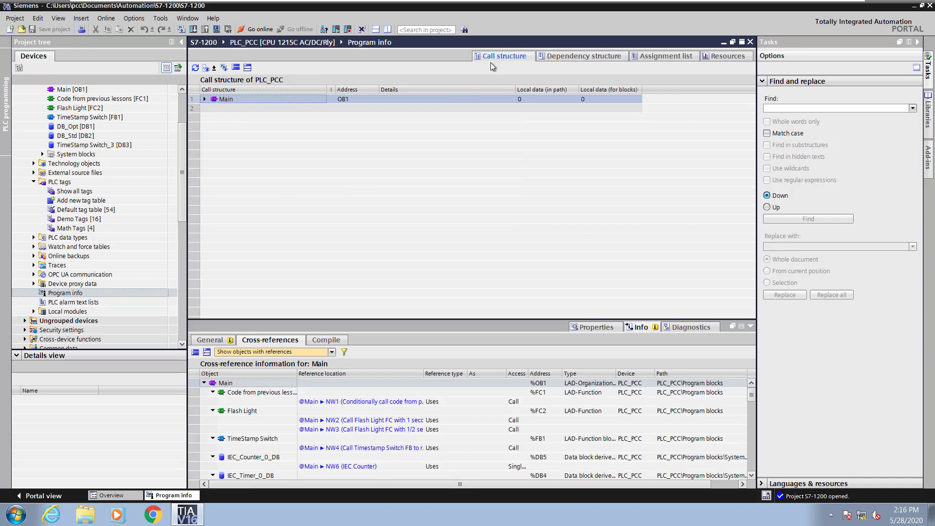
- Expand Main OB1's calls, briefly expanding and collapsing Code from previous lessons
{"action": "left_click", "coordinate": [205, 99]}
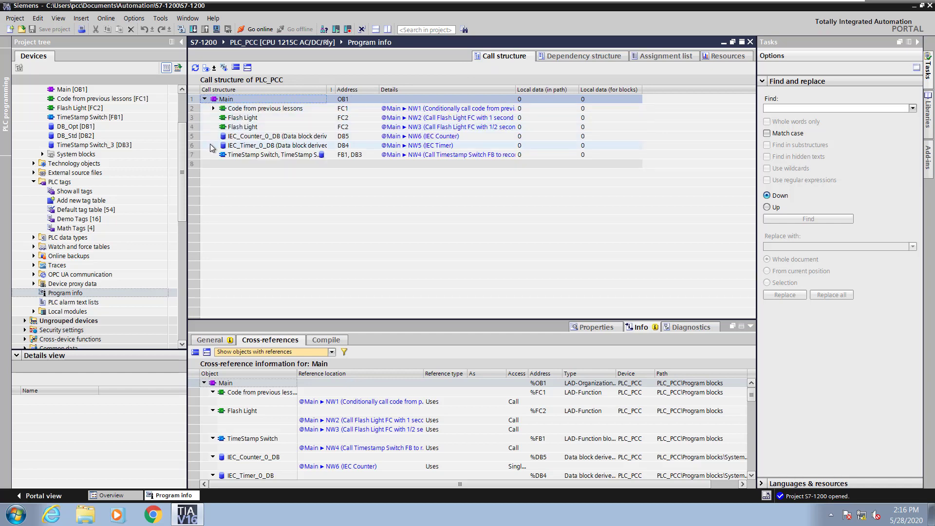
{"action": "left_click", "coordinate": [213, 108]}
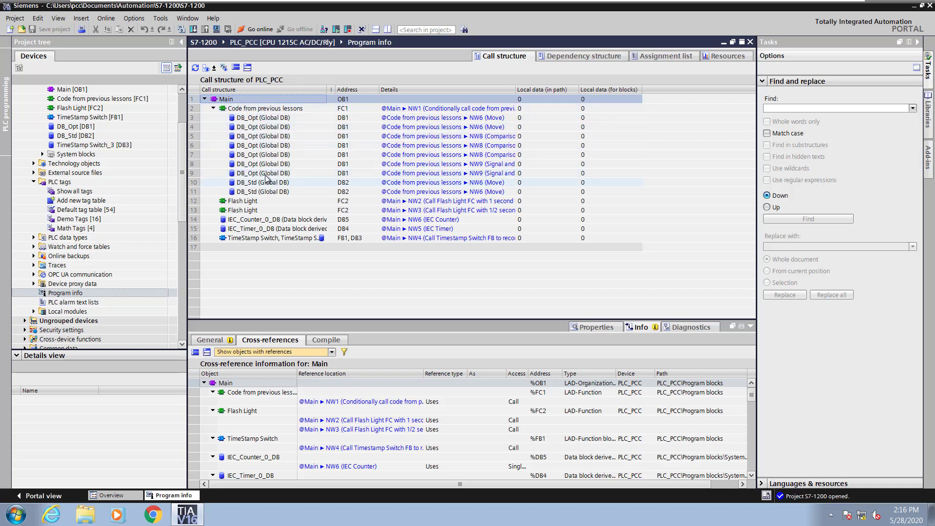
{"action": "left_click", "coordinate": [214, 108]}
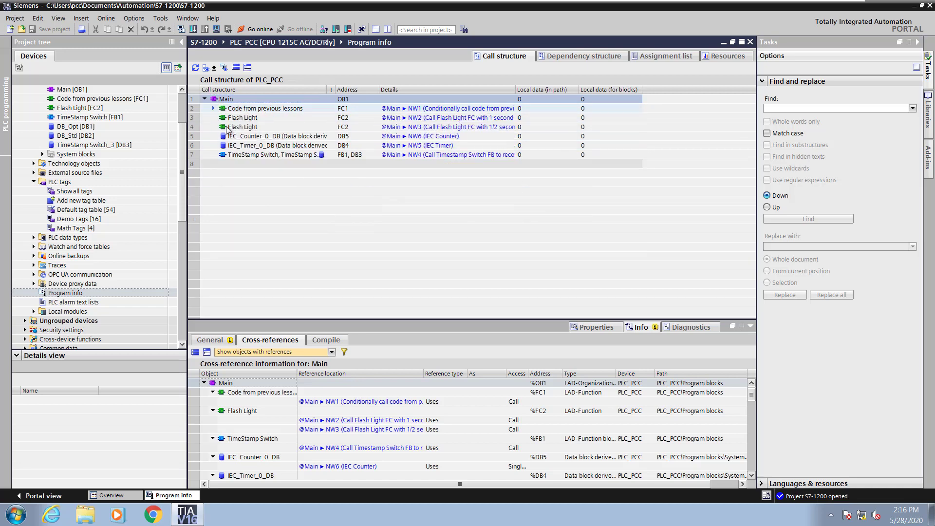